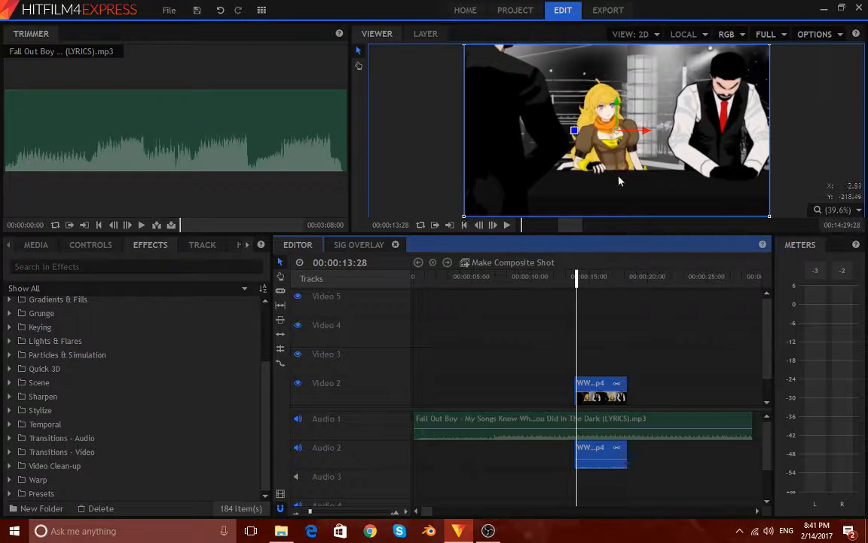
Step: Mute the Audio 1 music track and play the video clip's section to hear its own audio
left_click(539, 420)
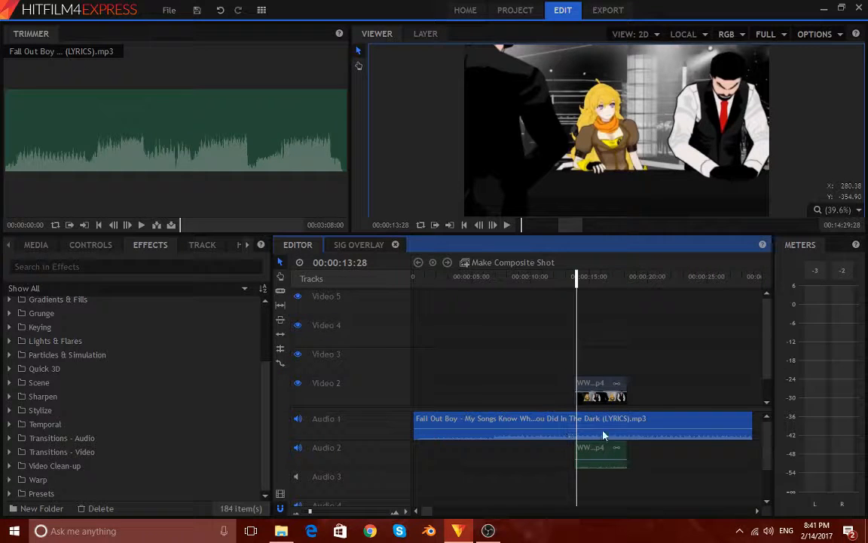
left_click(588, 172)
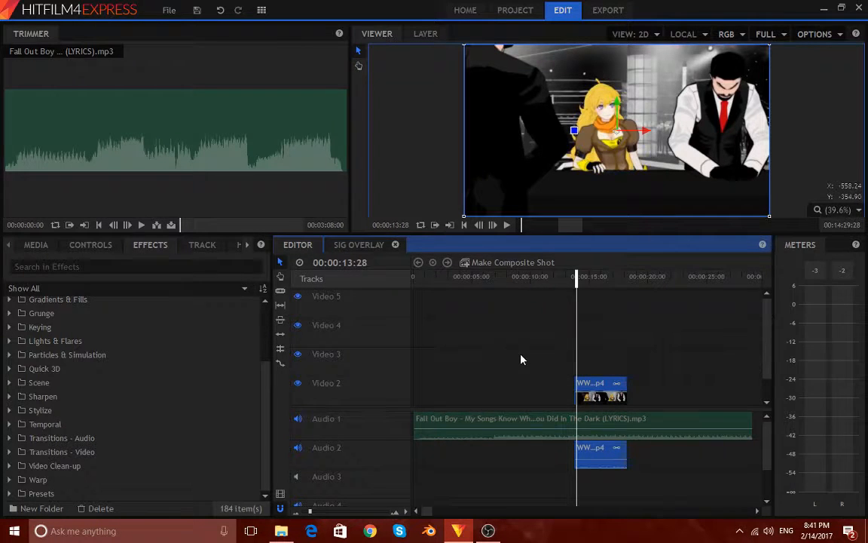
left_click(298, 418)
left_click(507, 225)
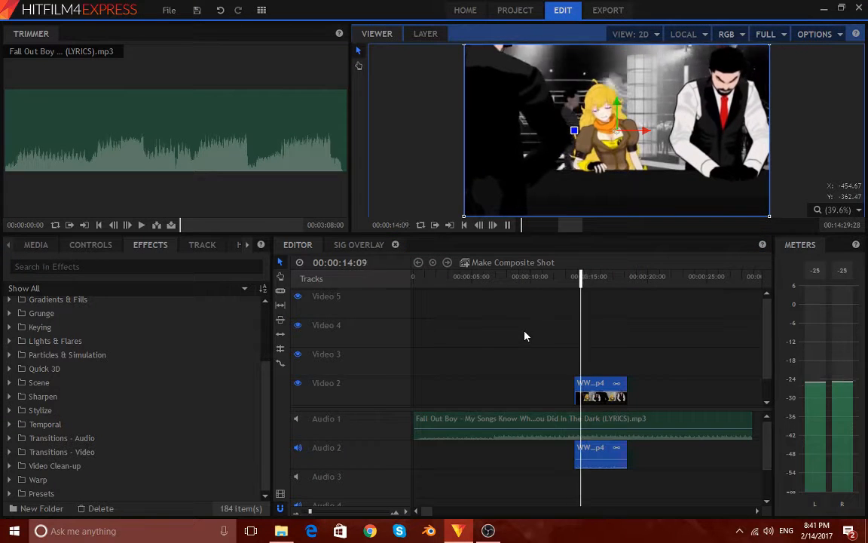
left_click(418, 130)
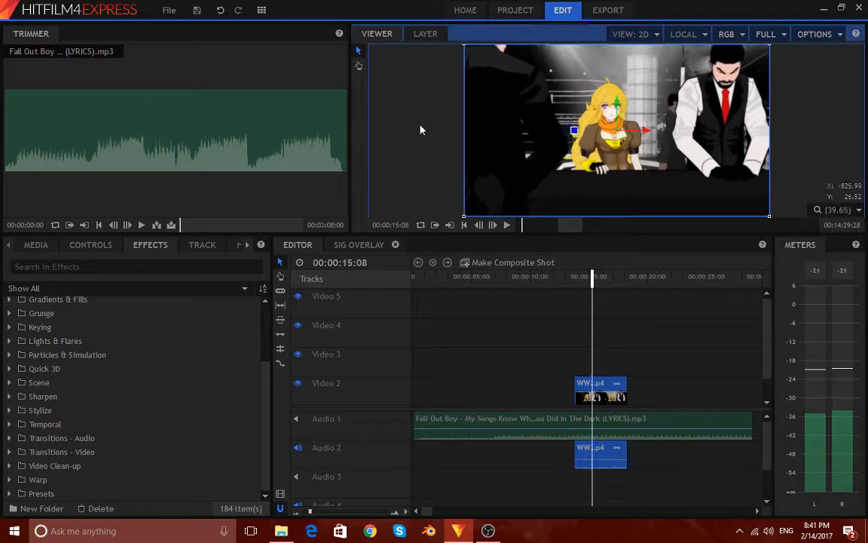
left_click_drag(592, 280, 574, 279)
left_click(508, 226)
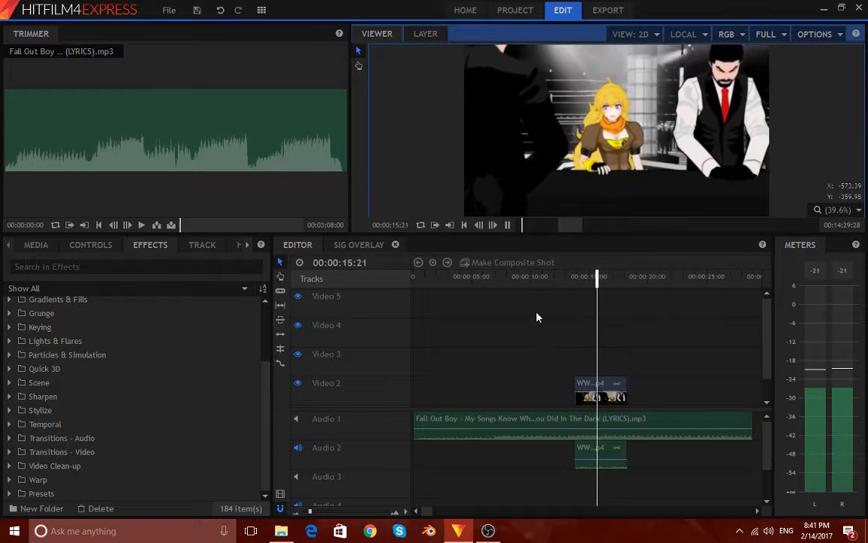
left_click(508, 225)
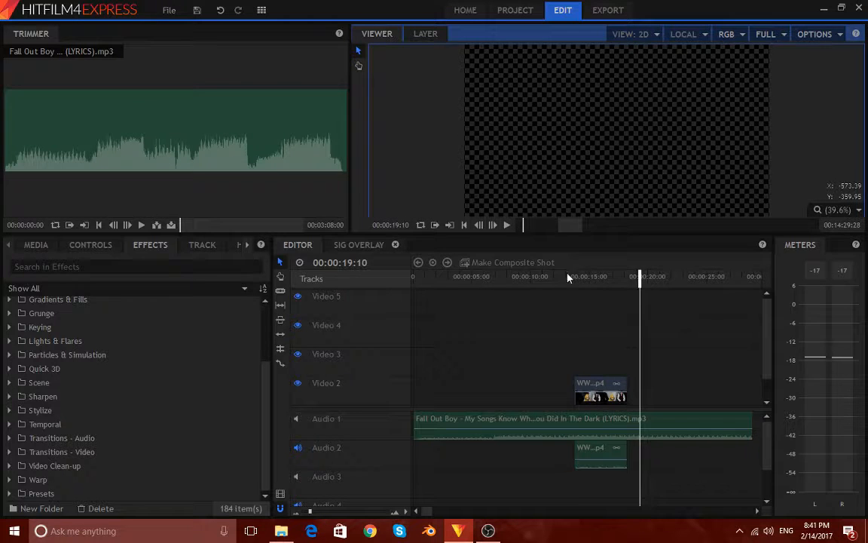
Step: Unmute the Audio 1 music track and play the clip's section with both audio tracks together
left_click_drag(569, 278, 573, 279)
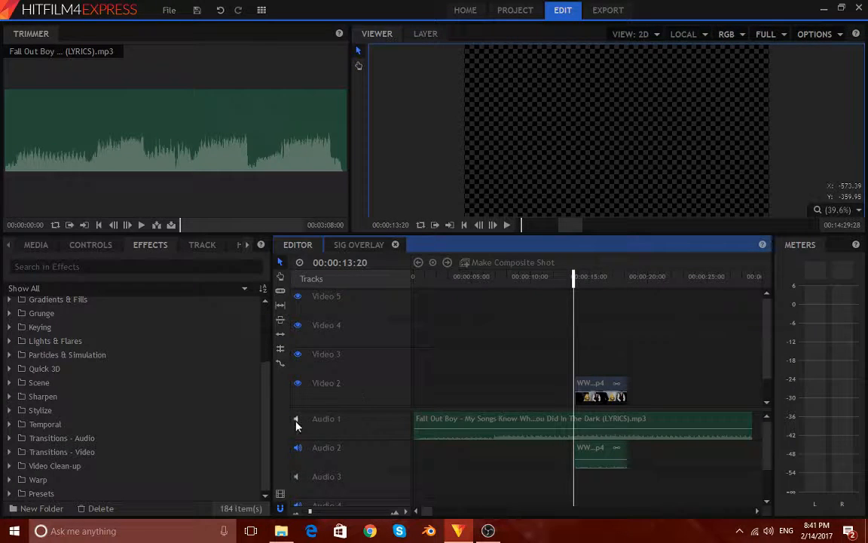
left_click(507, 224)
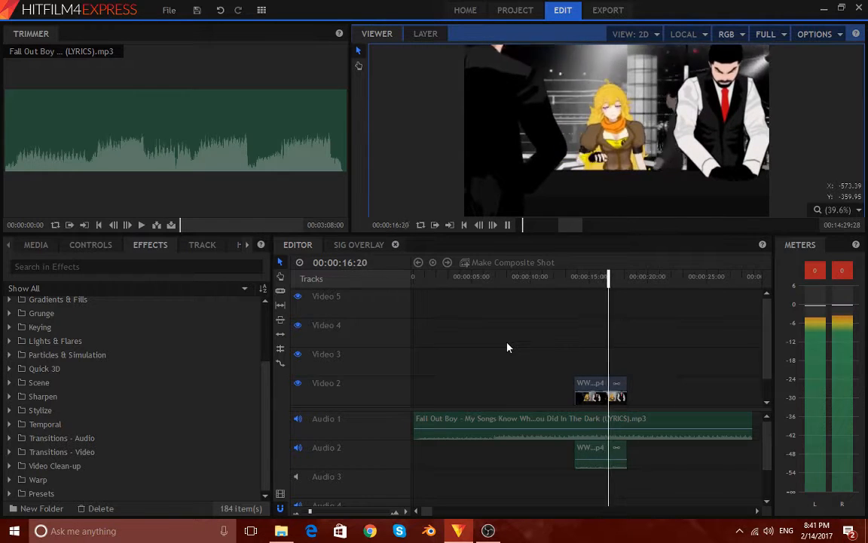
left_click(507, 224)
left_click(576, 286)
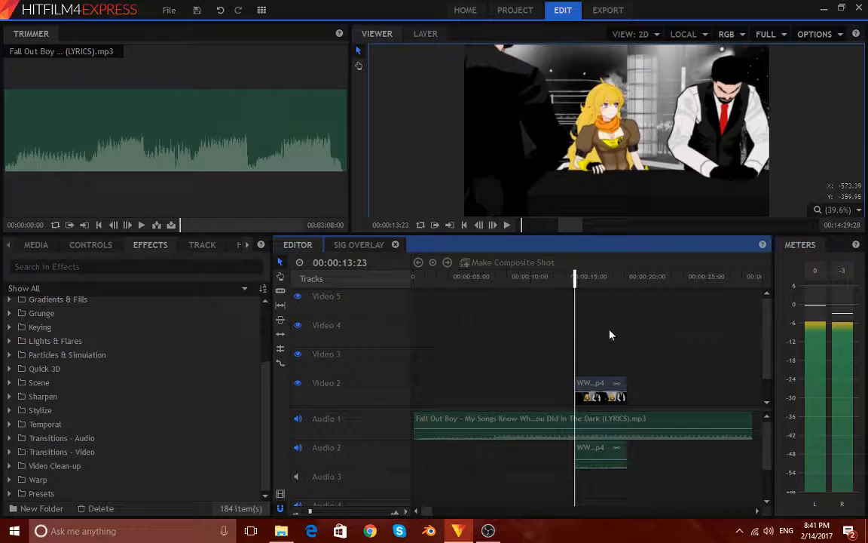
Step: Try raising the volume of the video clip's audio on Audio 2 and play the mix from the clip's start
left_click(601, 455)
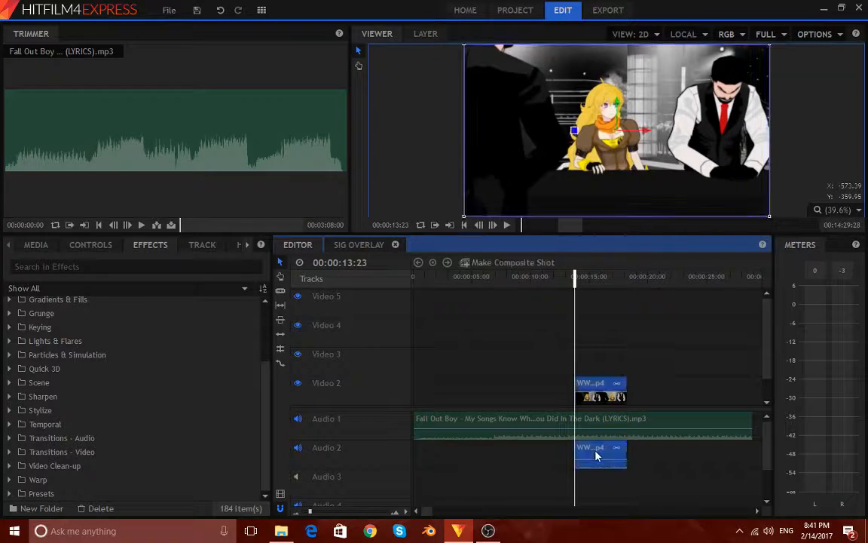
left_click_drag(581, 278, 576, 279)
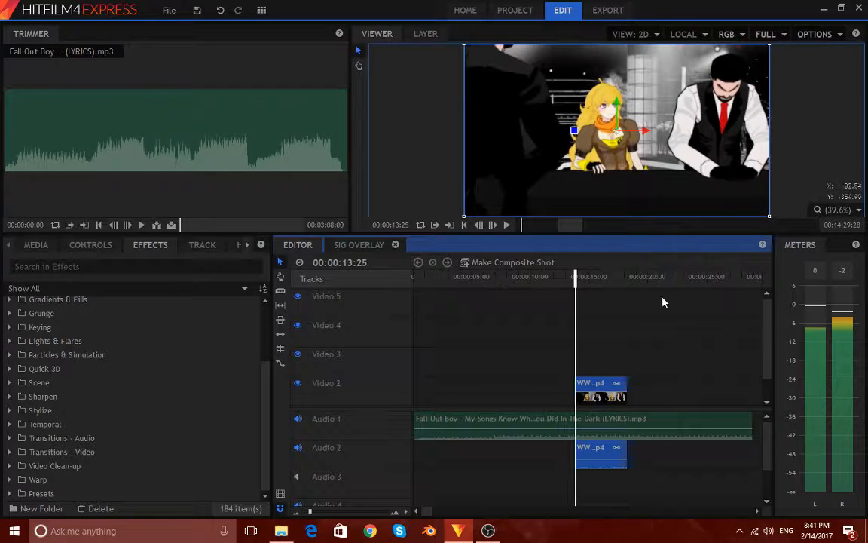
left_click(619, 458)
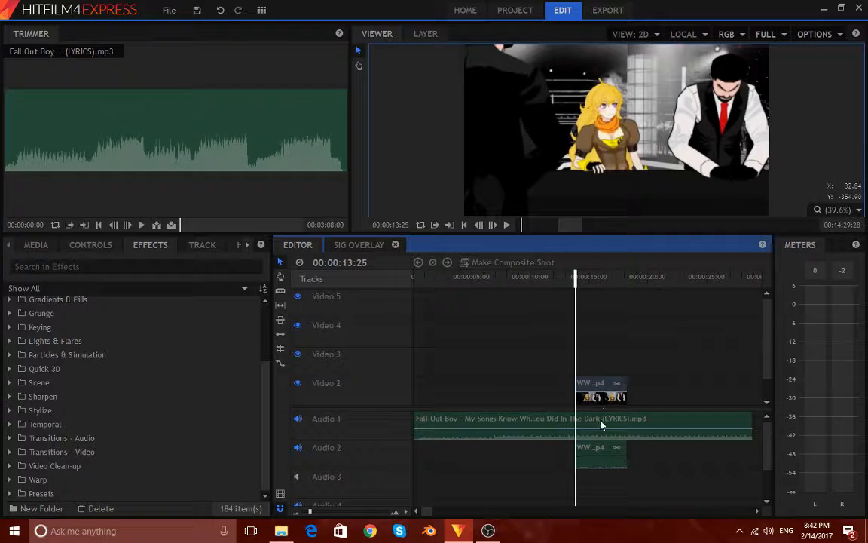
left_click(507, 224)
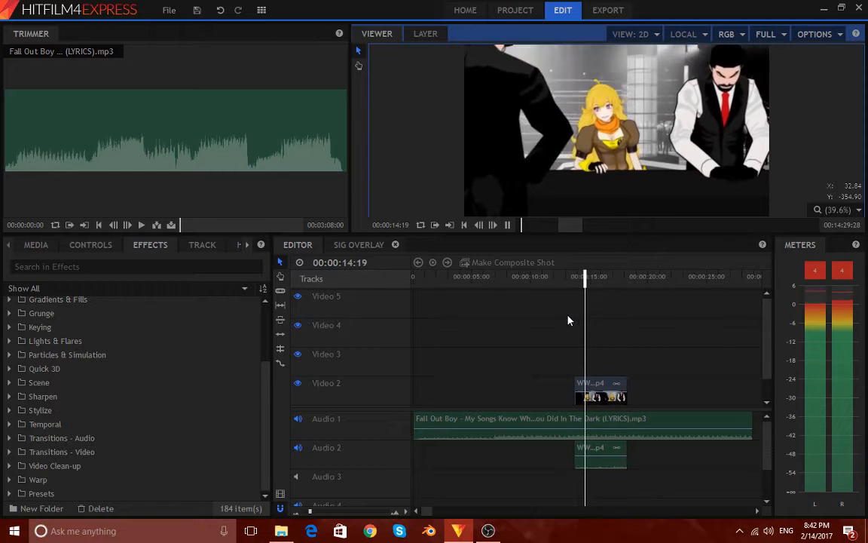
left_click(507, 225)
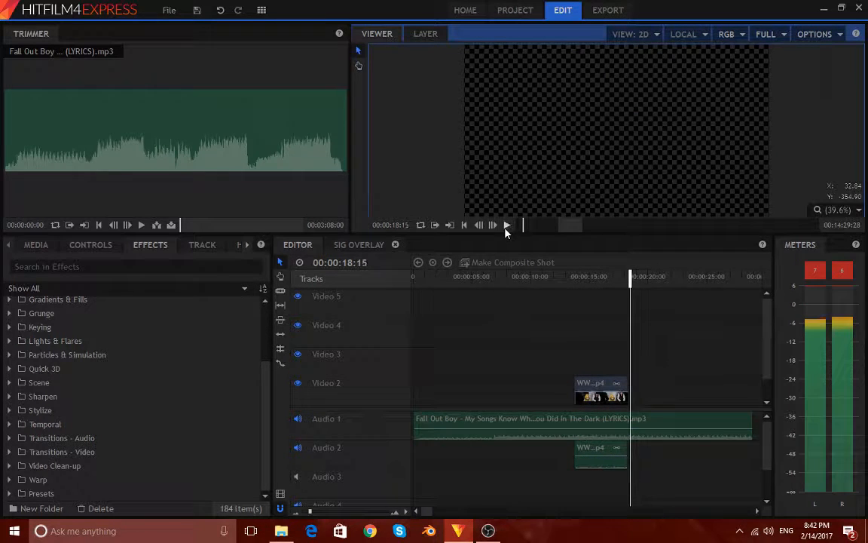
Step: Play the start of the clip's section again with its audio volume back at the original level
left_click_drag(612, 277, 573, 277)
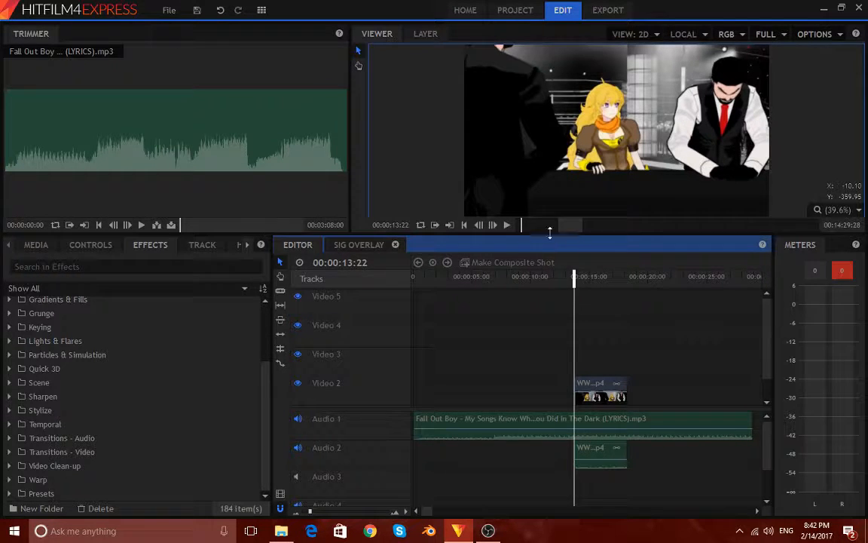
left_click(509, 224)
left_click(509, 225)
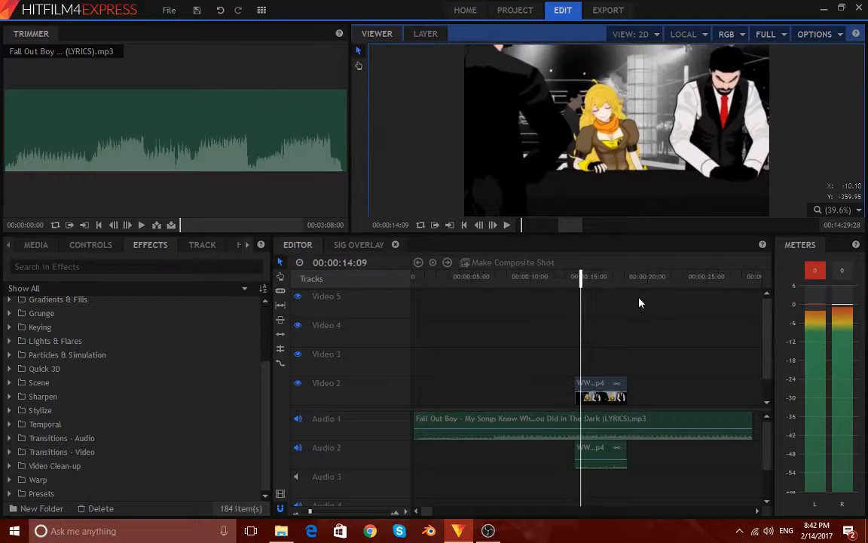
Step: Slice the music on Audio 1 at the video clip's start (00:00:13:22) and end (00:00:18:07)
left_click_drag(581, 280, 575, 281)
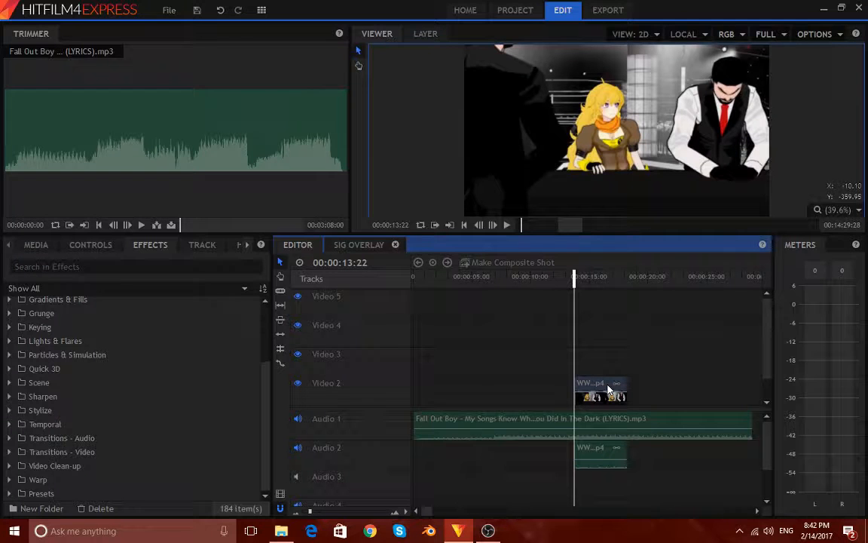
left_click(280, 291)
left_click(575, 423)
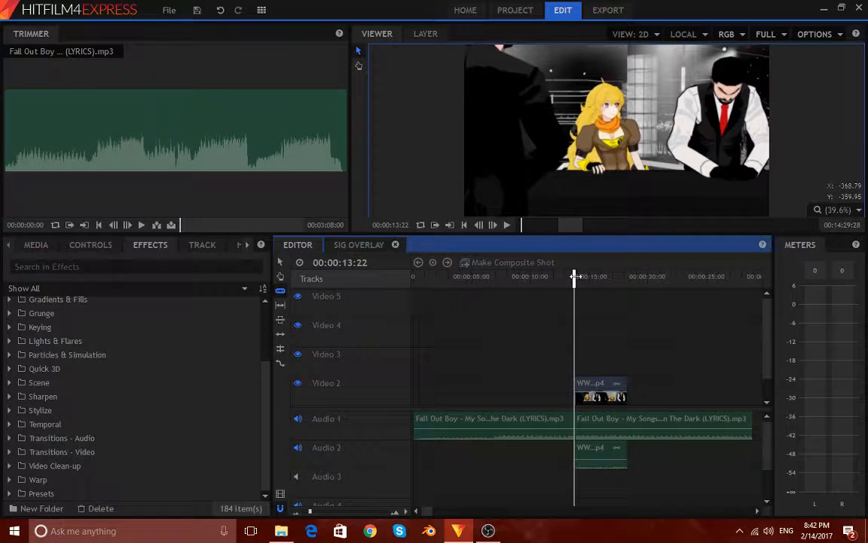
left_click_drag(574, 277, 627, 278)
left_click(627, 431)
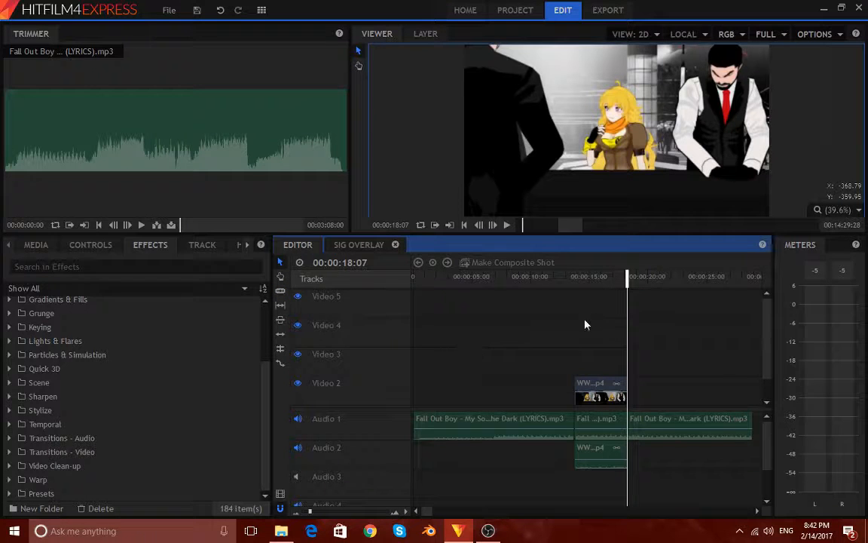
Step: Unlink the video clip on Video 2 from its audio on Audio 2
left_click_drag(627, 276, 588, 295)
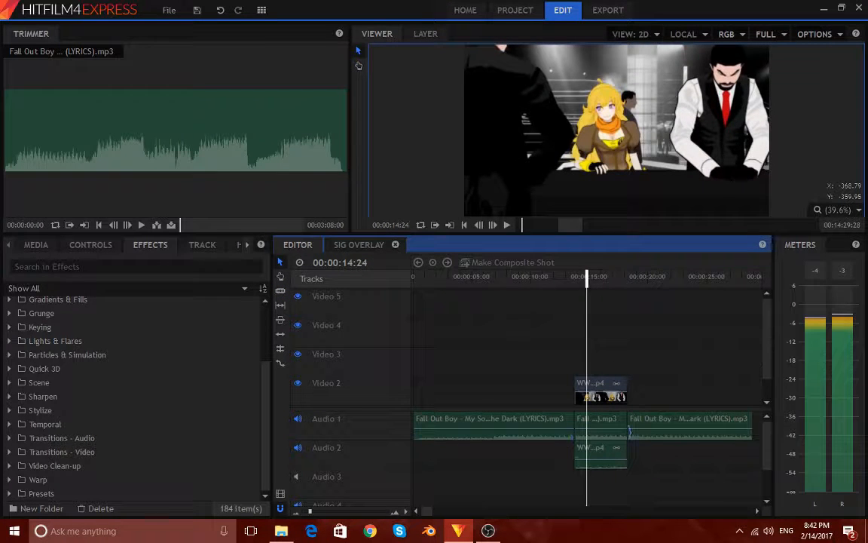
scroll(560, 323, "down", 1)
right_click(581, 369)
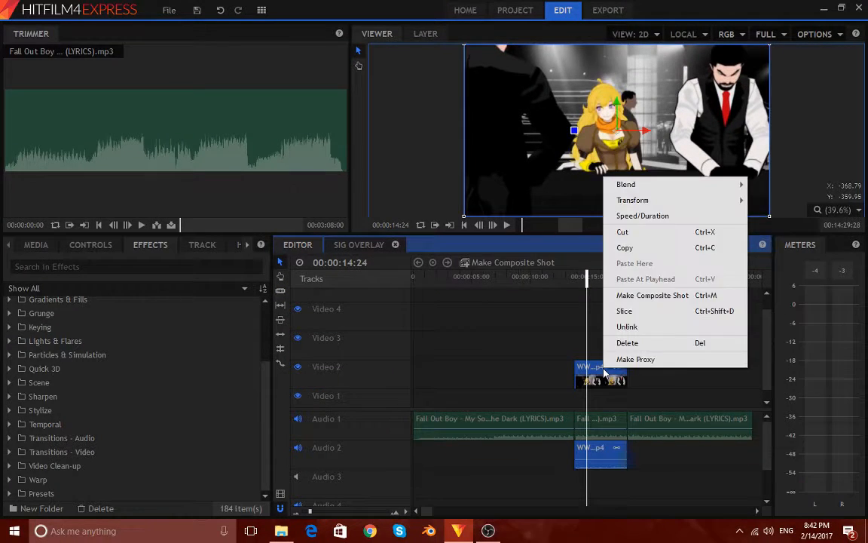
left_click(617, 327)
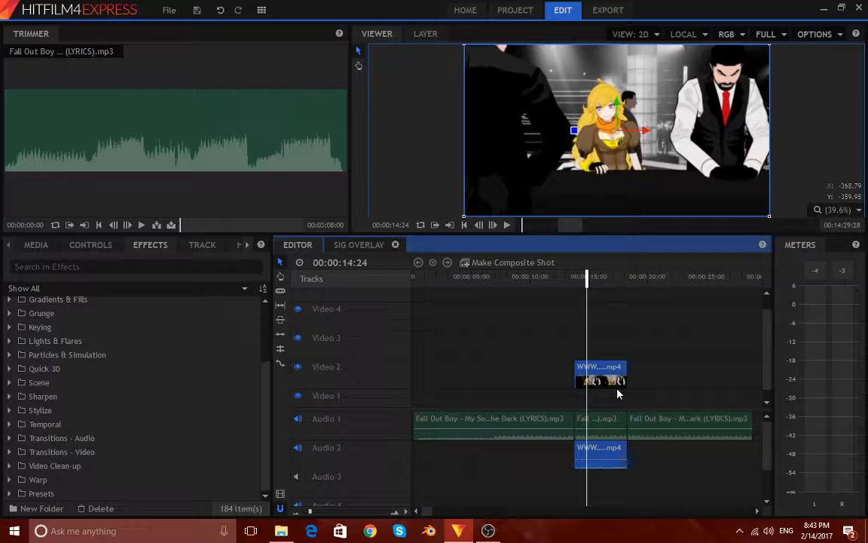
Step: Move the unlinked video audio from Audio 2 to Audio 3, keeping its timing, and unmute Audio 3
left_click(599, 452)
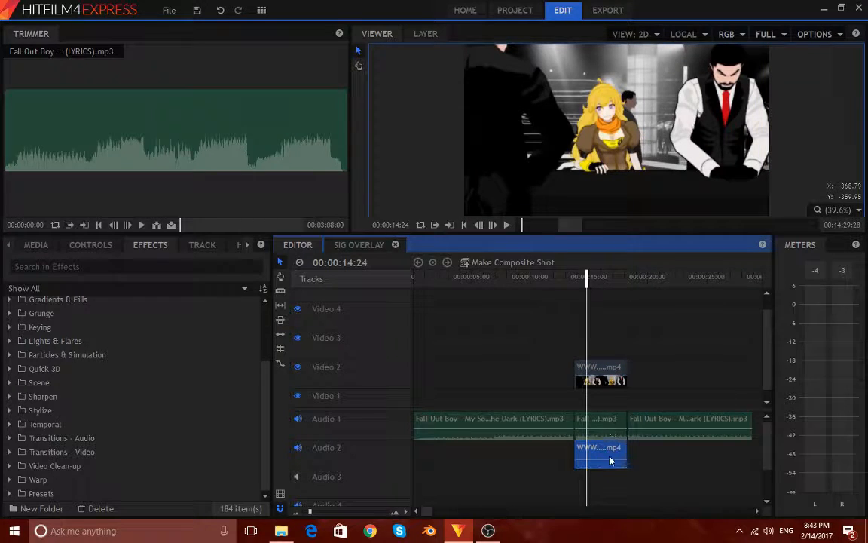
scroll(607, 373, "down", 1)
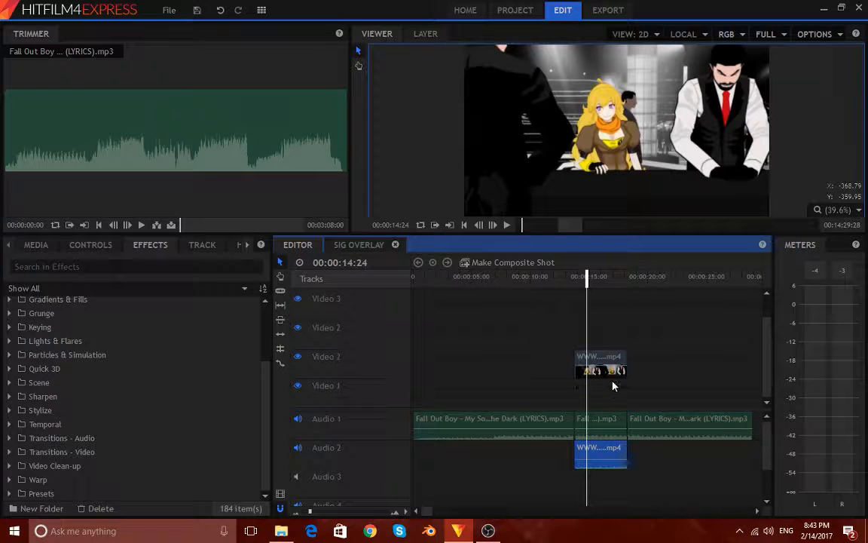
left_click_drag(614, 457, 614, 480)
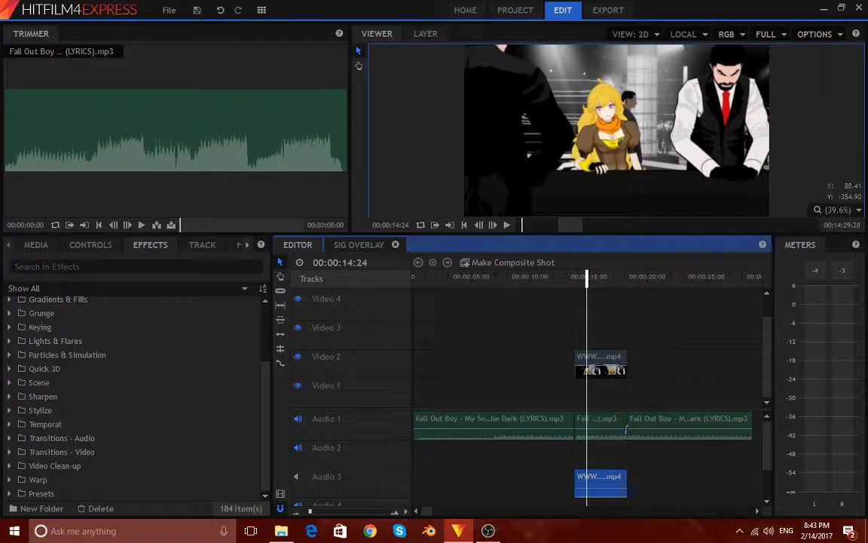
Step: Move the middle music section from Audio 1 to Audio 2 at the same time position and lower its volume
left_click_drag(610, 428, 613, 449)
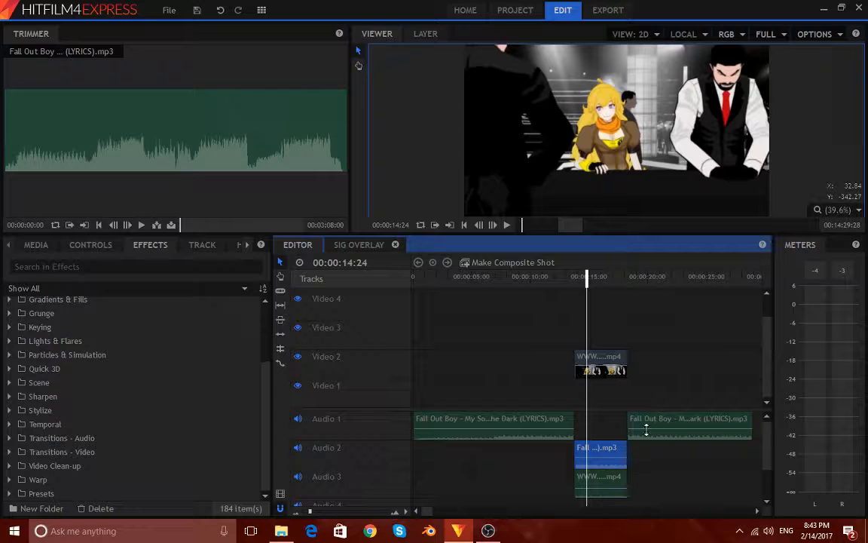
left_click(602, 458)
left_click_drag(603, 458, 602, 462)
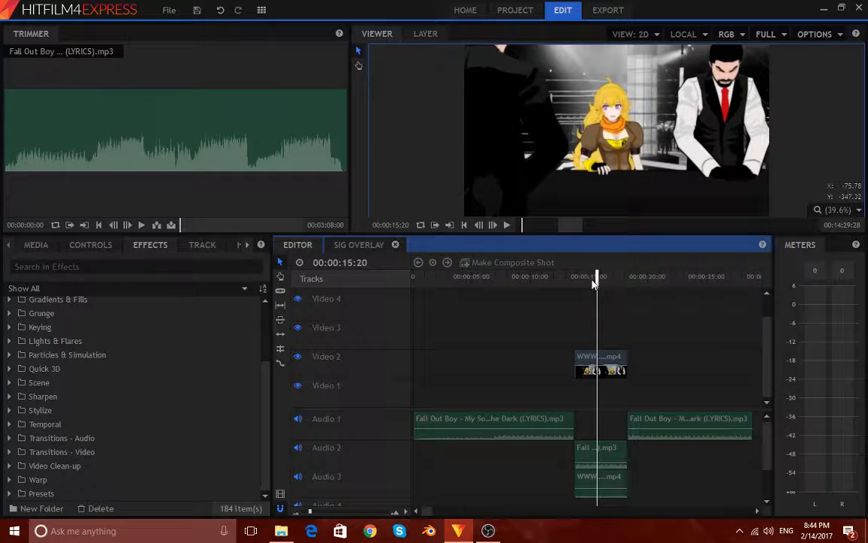
Step: Play the sequence from 00:00:12:28 through the clip's end to check the music and dialogue balance
left_click(565, 276)
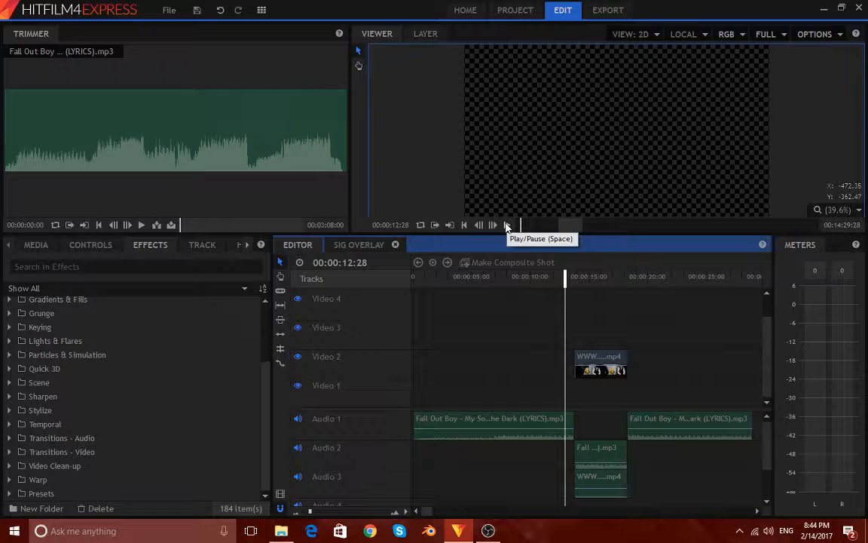
left_click(507, 226)
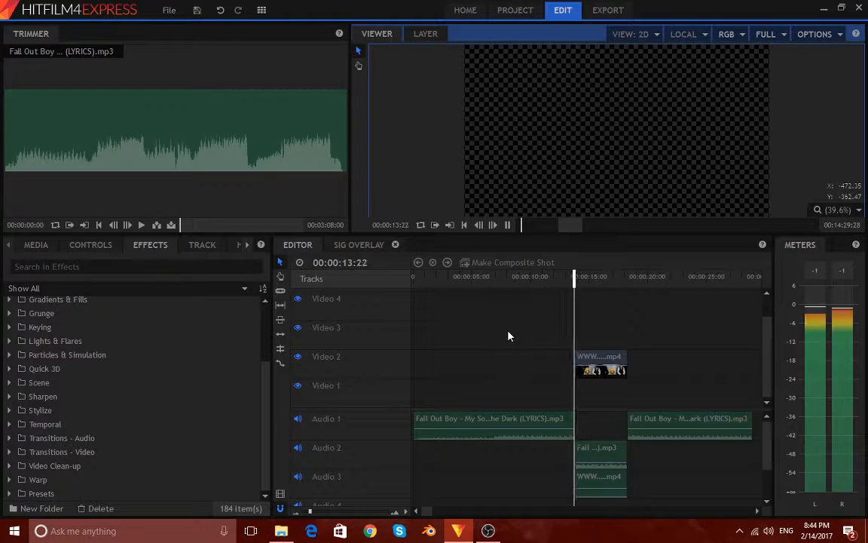
left_click(509, 228)
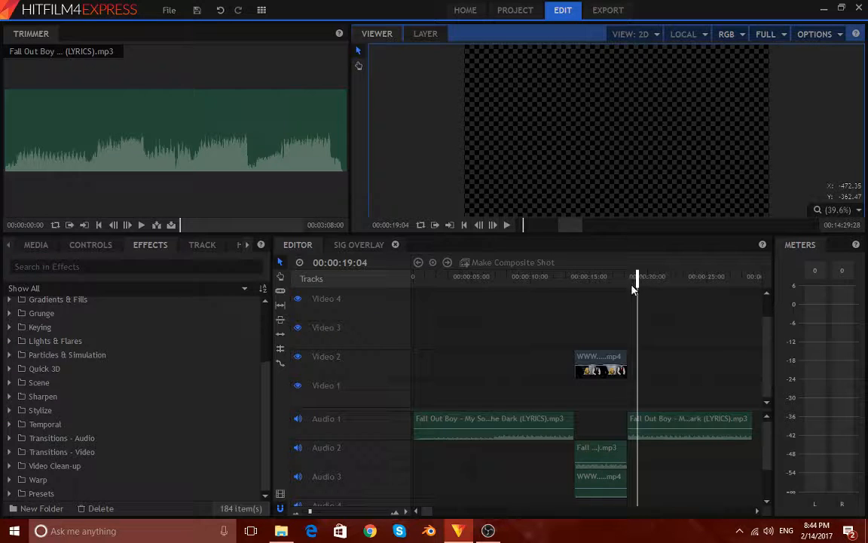
Step: Add Fade audio transitions to the end of the first music section and the start of the last one on Audio 1
left_click_drag(633, 289, 621, 285)
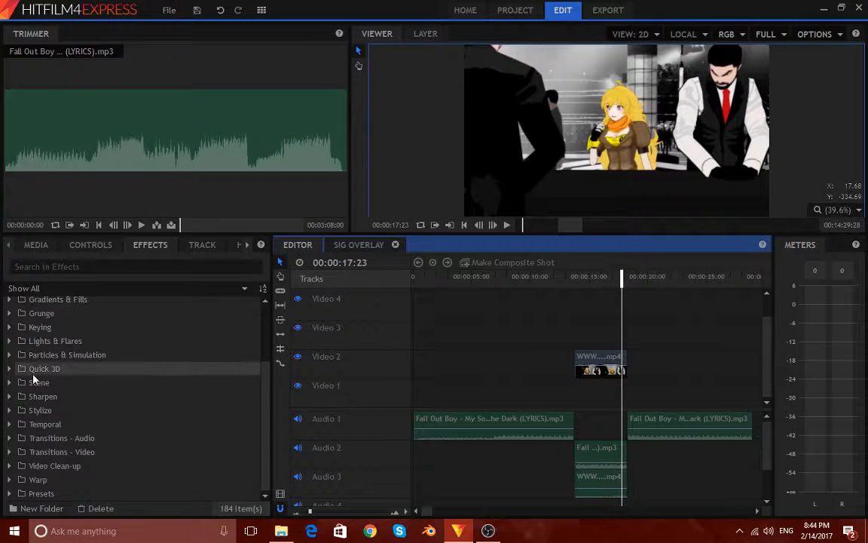
scroll(30, 374, "up", 3)
scroll(44, 360, "down", 3)
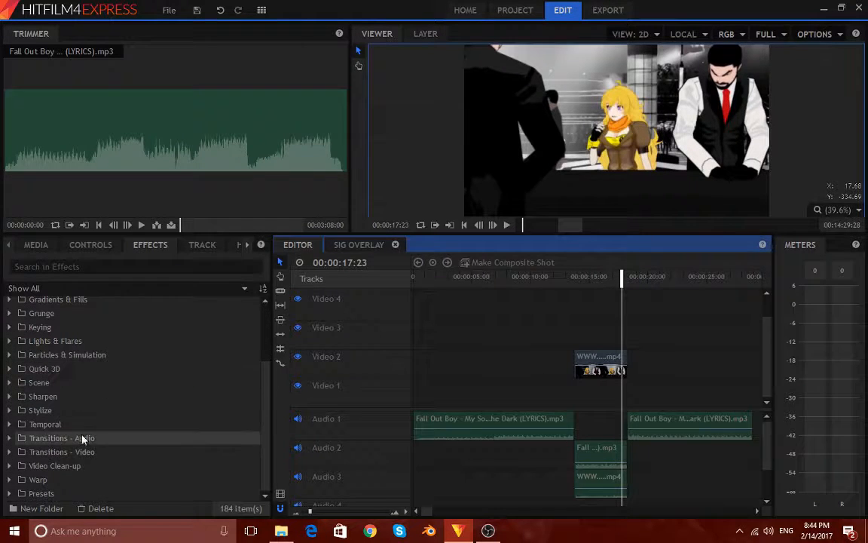
left_click(10, 441)
left_click_drag(101, 432, 563, 428)
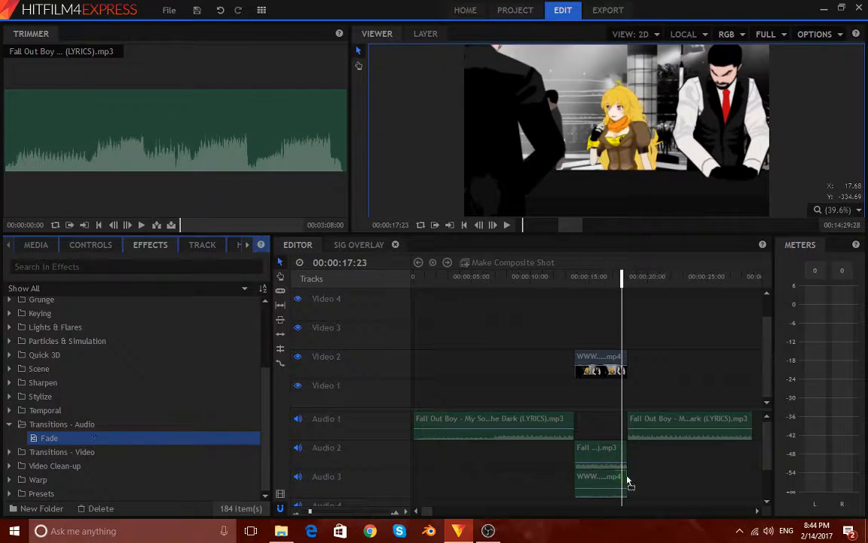
left_click(162, 253)
mouse_move(38, 441)
left_mouse_down()
mouse_move(642, 446)
mouse_move(637, 433)
left_mouse_up()
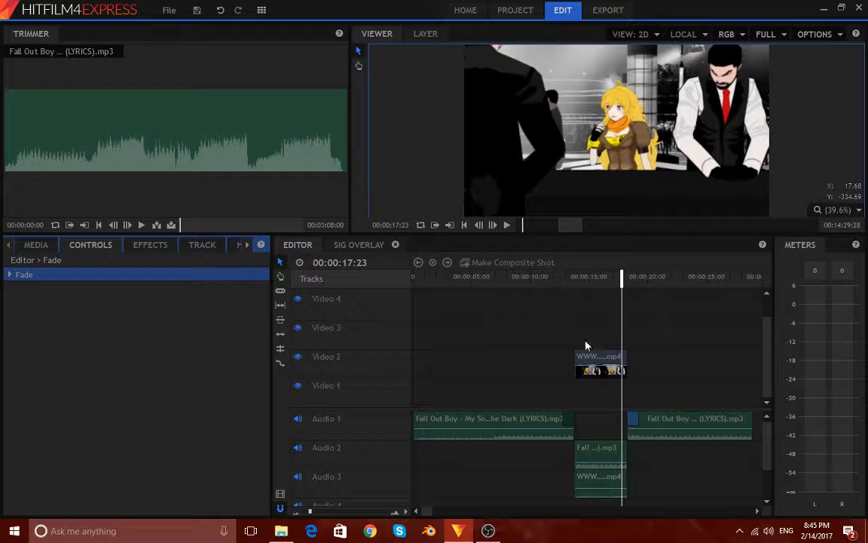
Step: Extend the end of the first music section on Audio 1 past the video clip's start
left_click_drag(571, 435, 587, 428)
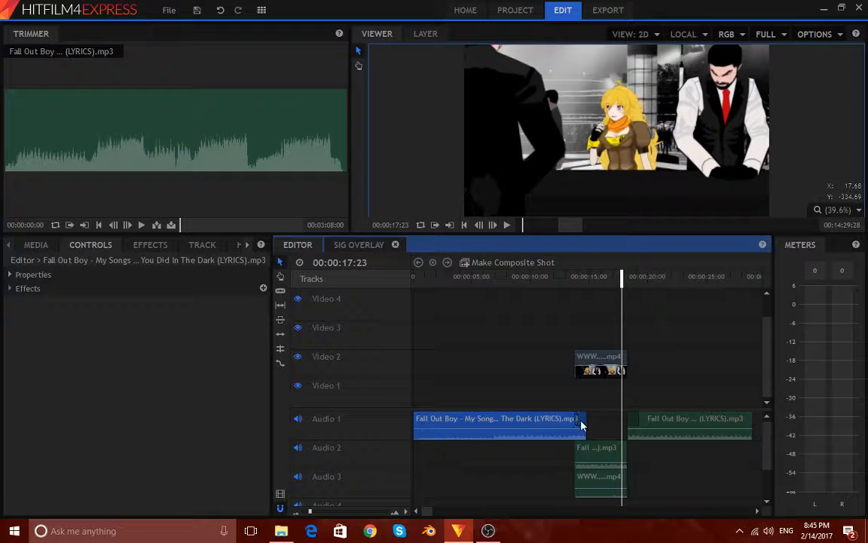
Step: Extend the start of the last music section on Audio 1 back to 00:00:17:14, before the video clip's end
left_click_drag(627, 420, 623, 418)
left_click_drag(621, 277, 618, 277)
left_click_drag(622, 424, 618, 422)
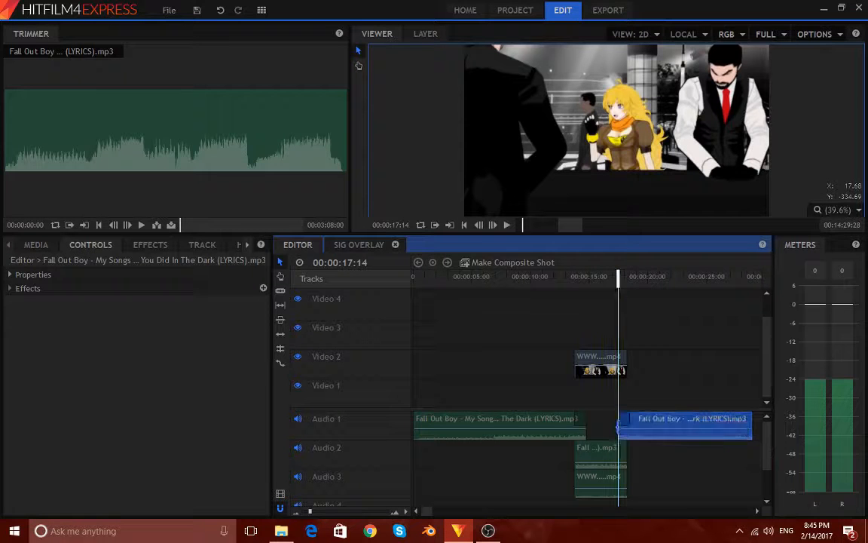
Step: Play the sequence from about 00:00:12:03 past the video clip's end to check both music fades
left_click_drag(619, 276, 554, 276)
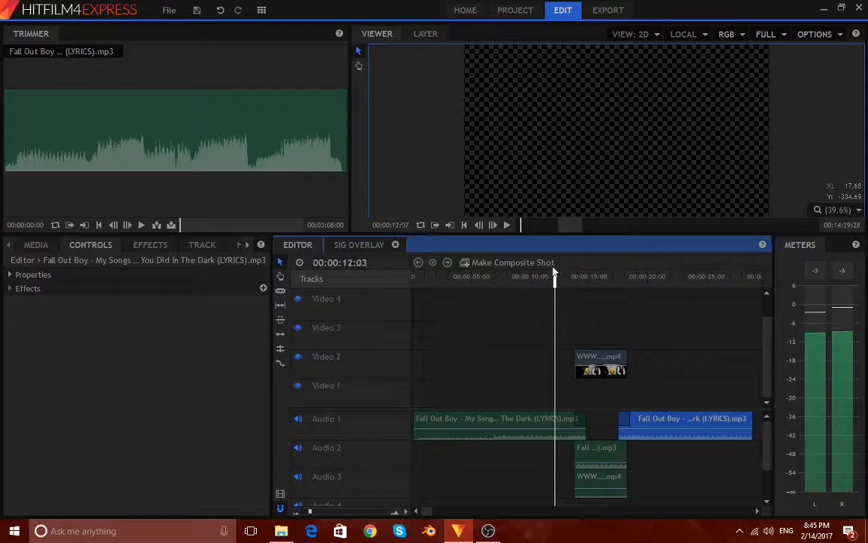
left_click(506, 224)
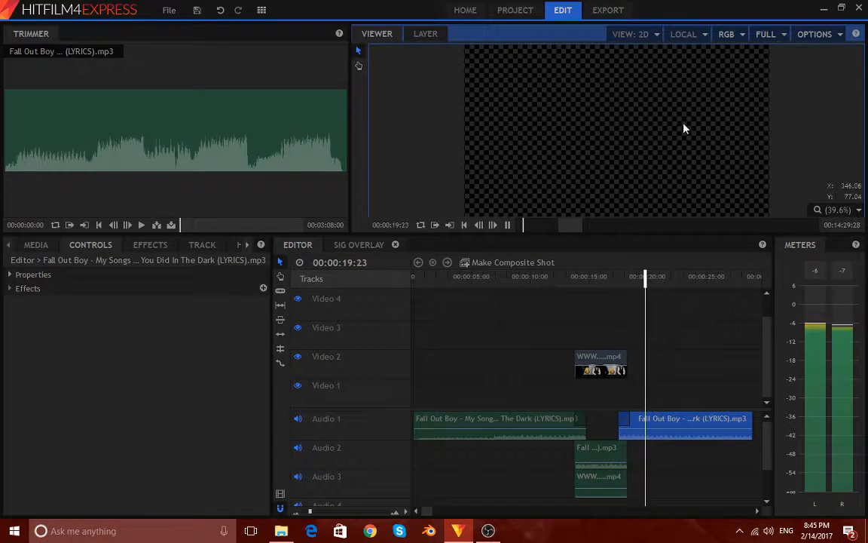
left_click(507, 226)
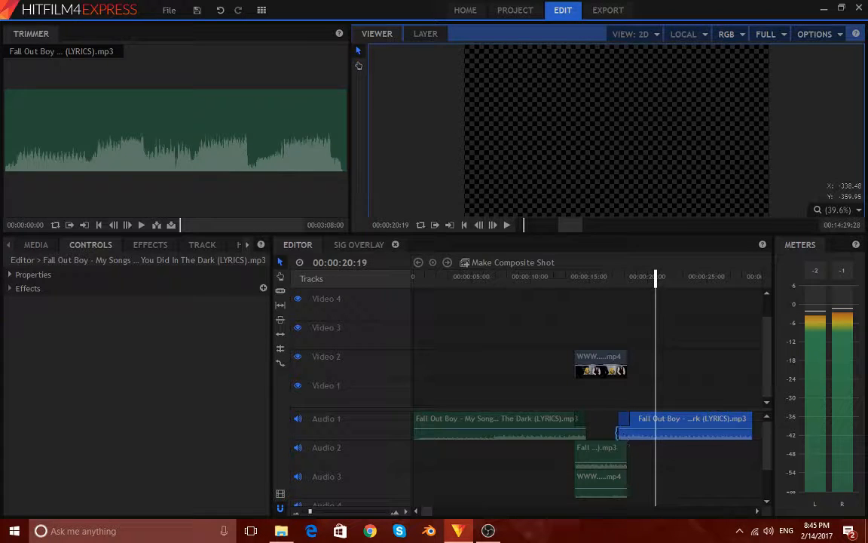
Step: Trim the last Audio 1 music section to start at the video clip's end, and extend the Audio 2 music section's end past it
mouse_move(617, 433)
left_mouse_down()
mouse_move(626, 434)
mouse_move(618, 434)
left_mouse_up()
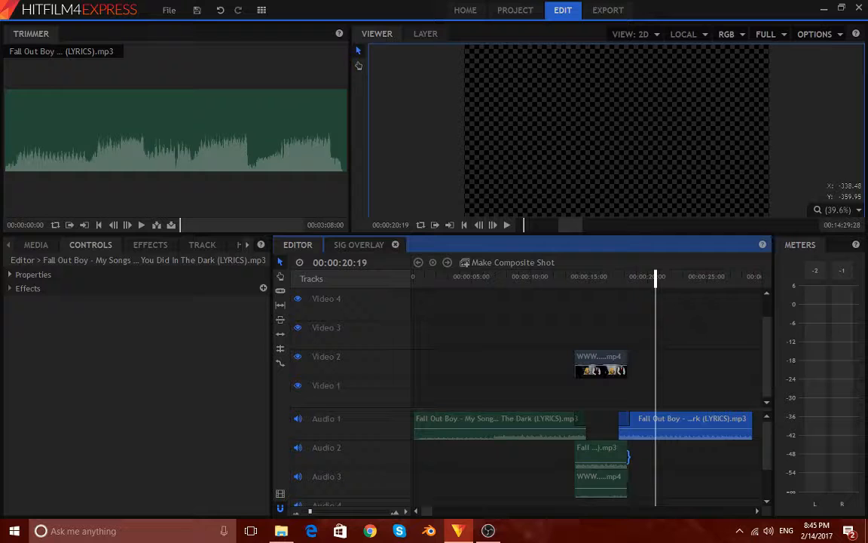
left_click_drag(629, 455, 628, 434)
Step: Play the sequence from 00:00:15:10 past the video clip's end to check the fade back into the loud music
left_click(592, 276)
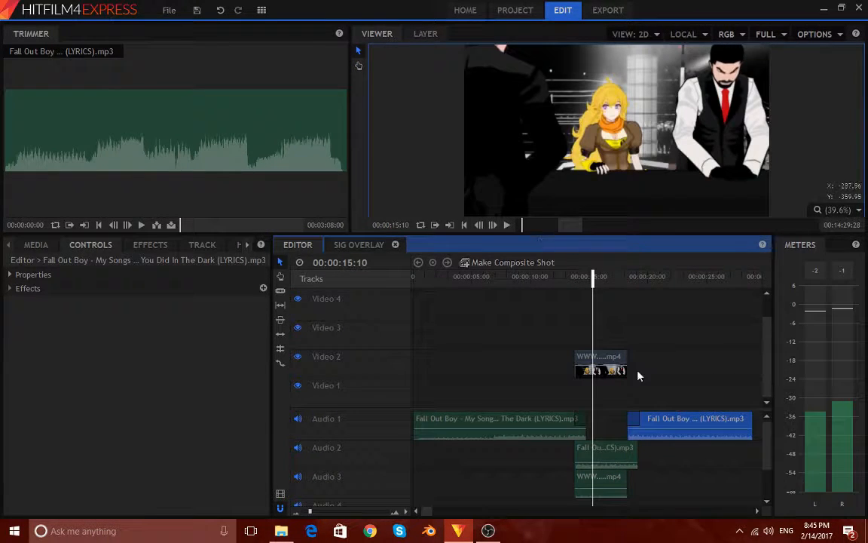
left_click(506, 225)
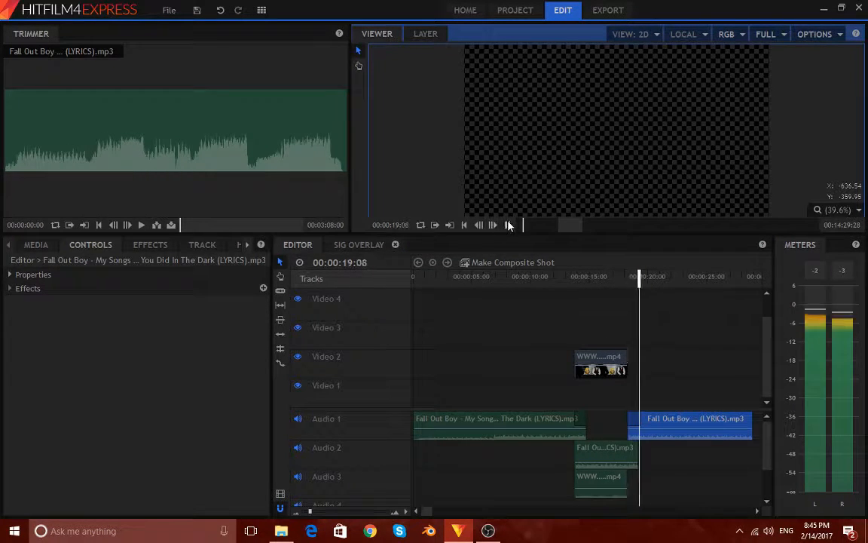
left_click_drag(638, 294, 604, 291)
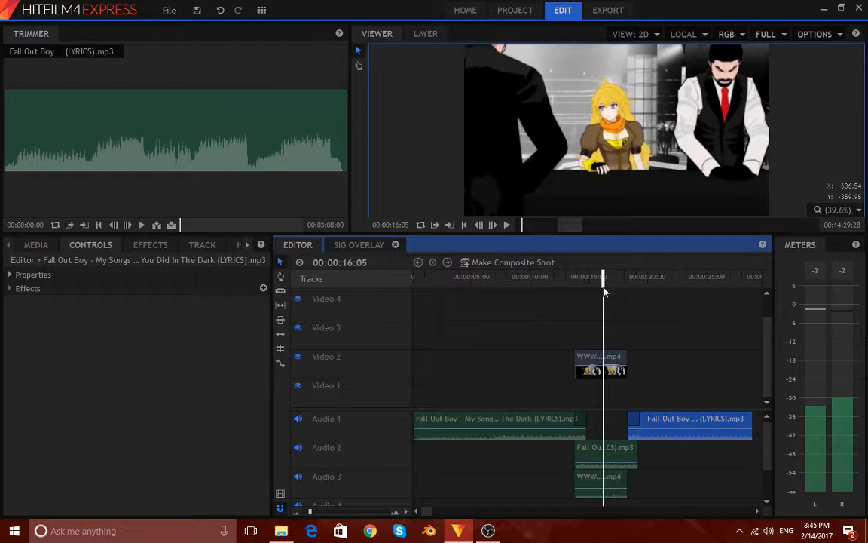
left_click(589, 460)
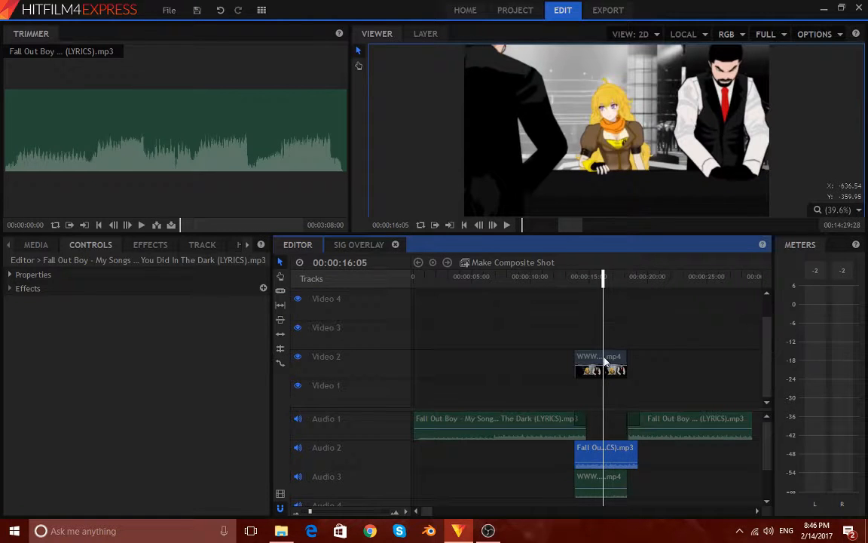
mouse_move(605, 362)
left_mouse_down()
mouse_move(679, 366)
mouse_move(605, 370)
left_mouse_up()
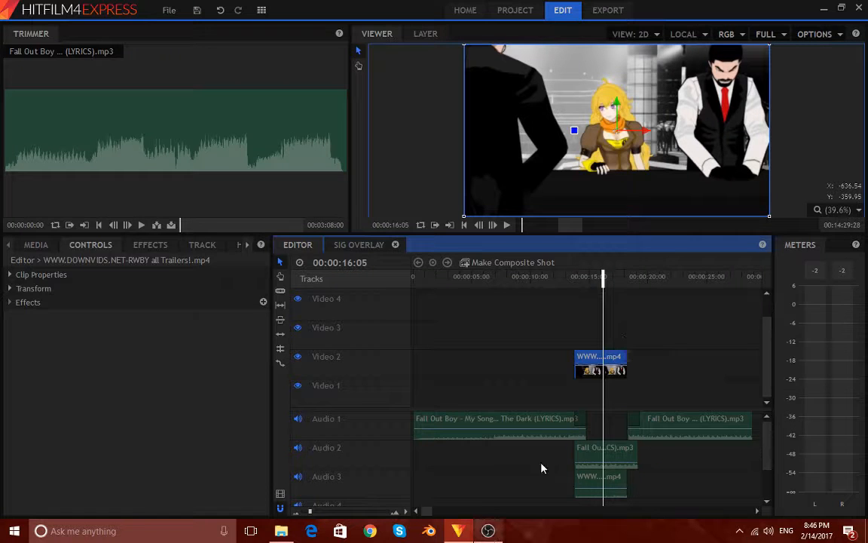
Step: Play the sequence from 00:00:13:18 through the last music section to review the finished music and dialogue mix
left_click_drag(604, 277, 572, 278)
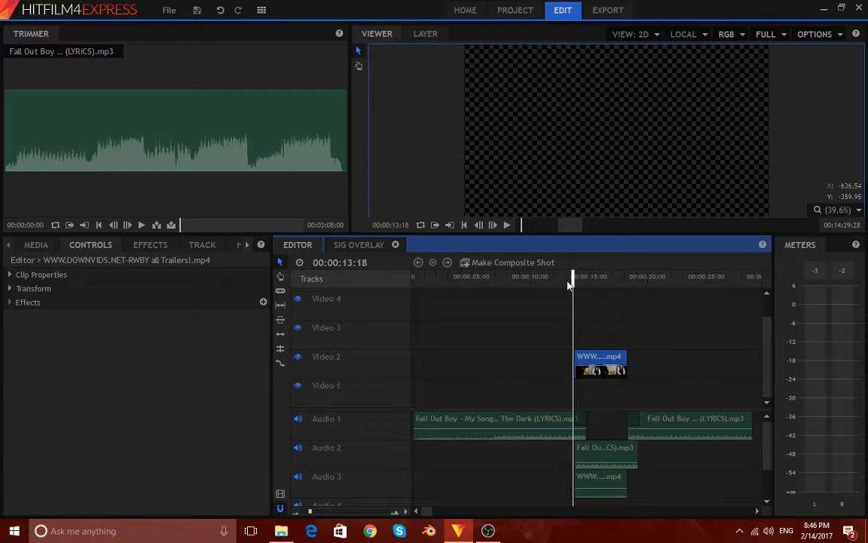
left_click(507, 226)
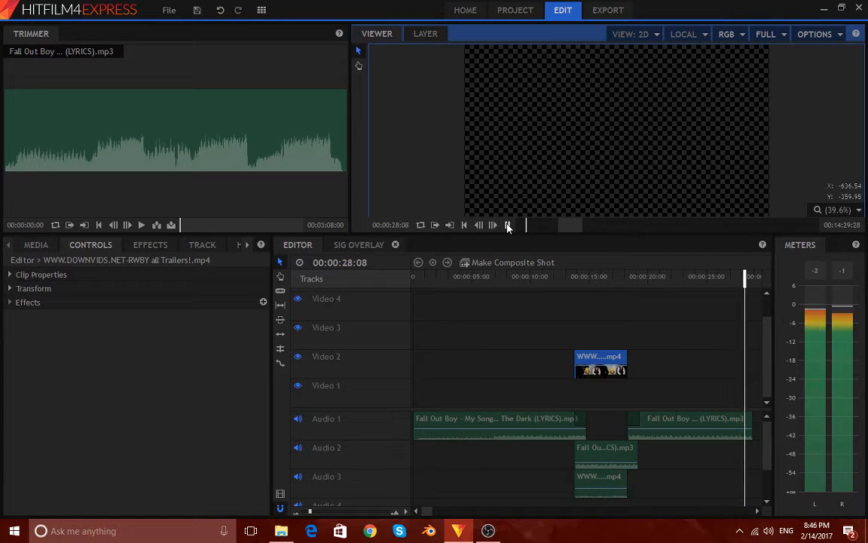
left_click(488, 531)
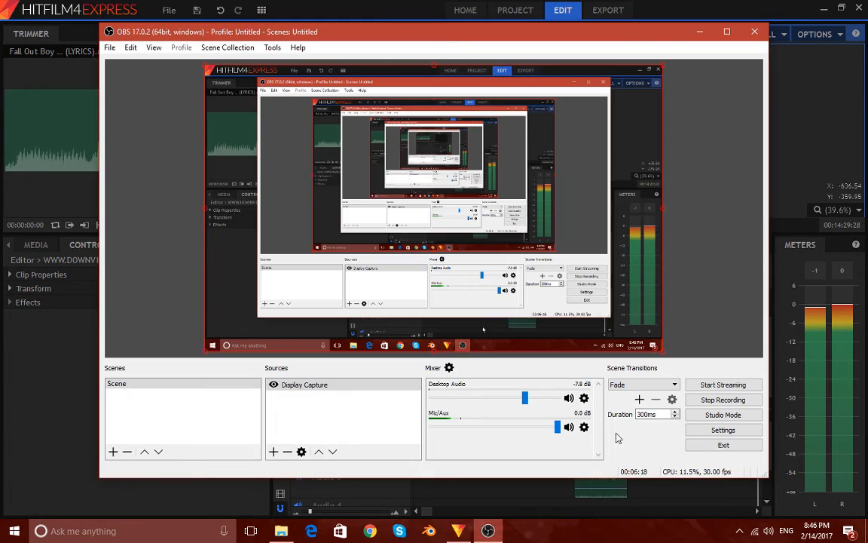